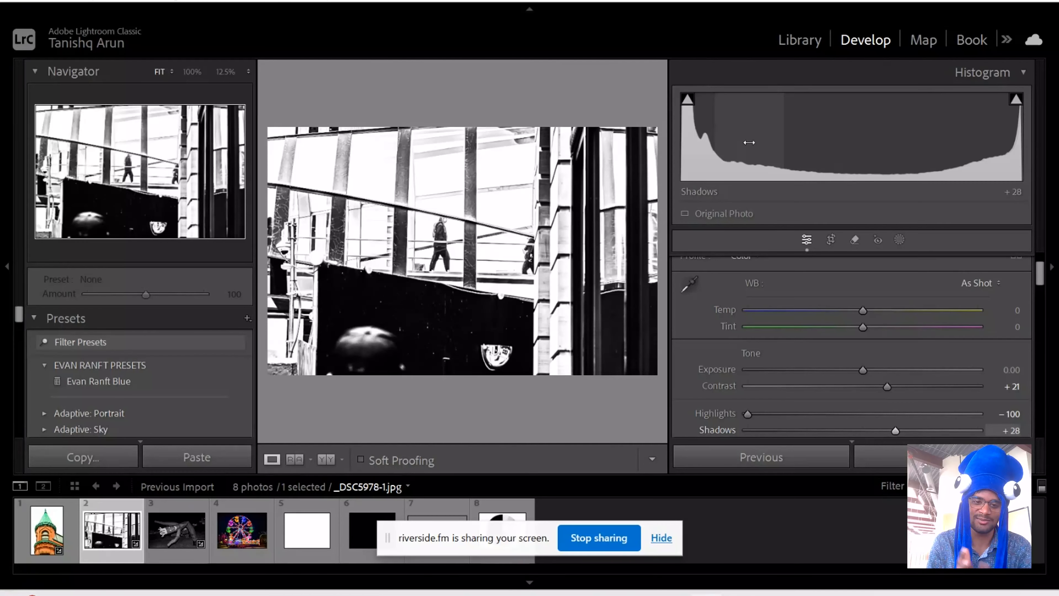
# - Inspect the bright windows, walking figures and dark wall of the black-and-white street photo at up to 25% zoom
pyautogui.click(336, 230)
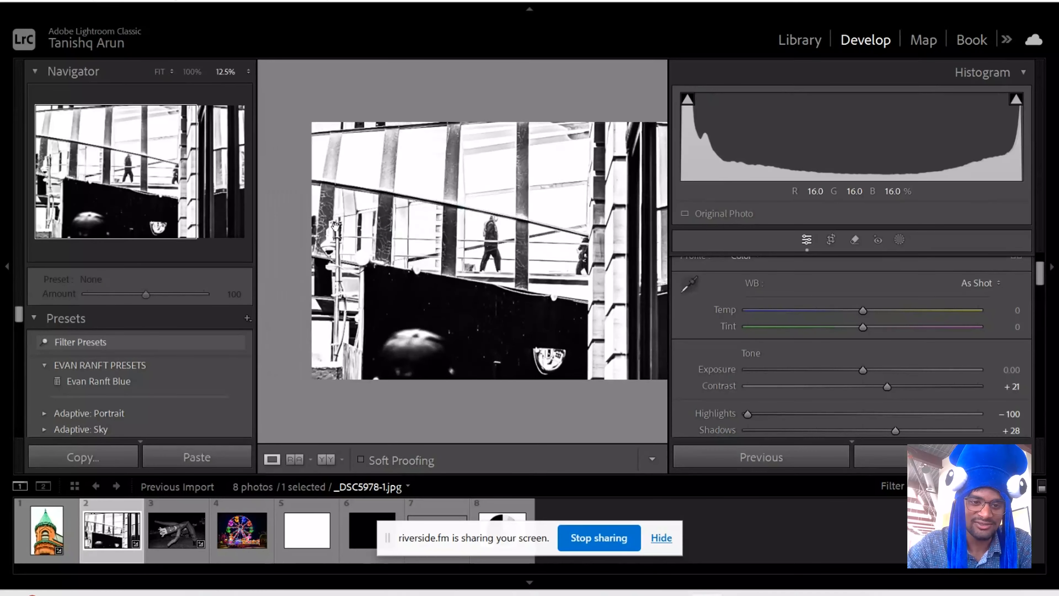
pyautogui.moveTo(521, 221); pyautogui.dragTo(505, 183)
pyautogui.hotkey('ctrl', '=')
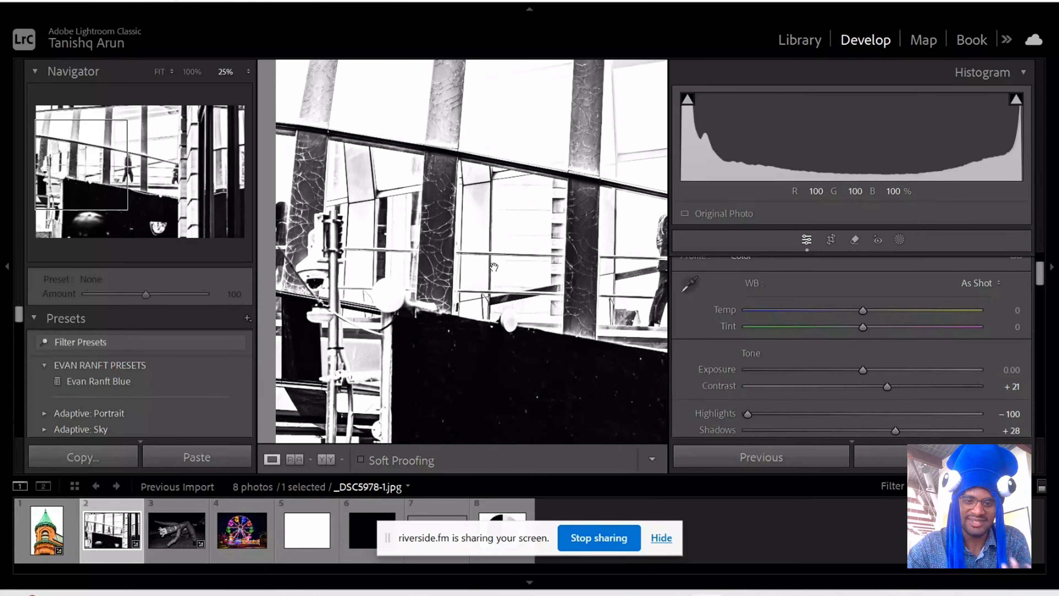
pyautogui.click(517, 273)
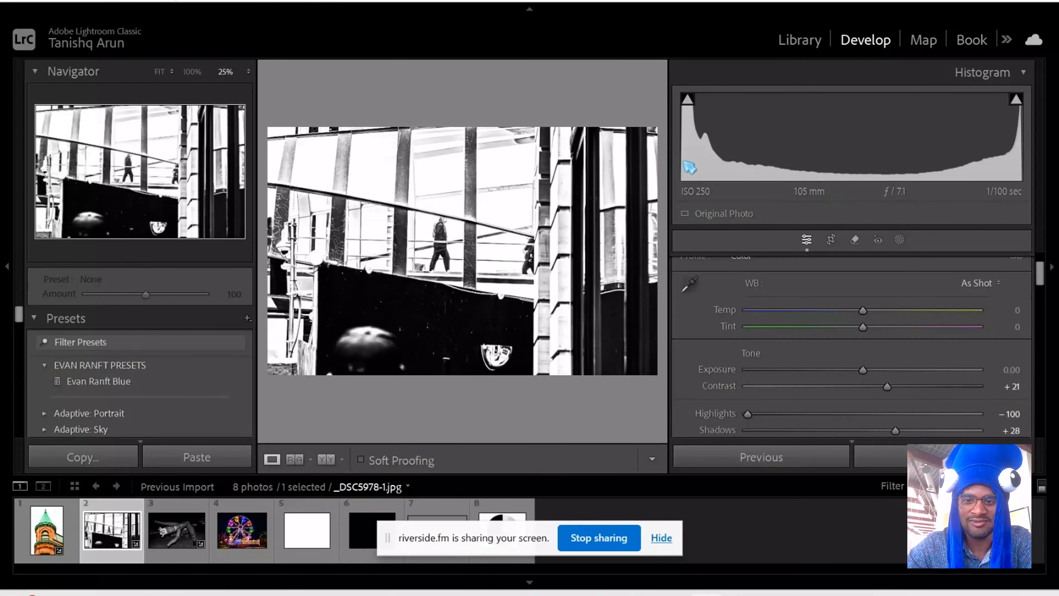
pyautogui.press('z')
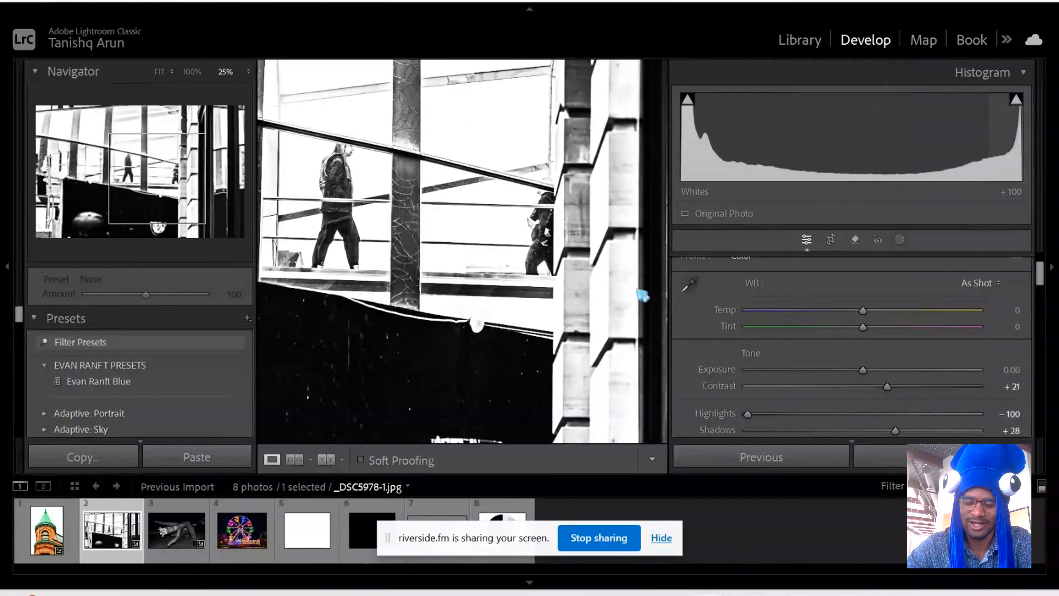
pyautogui.click(433, 342)
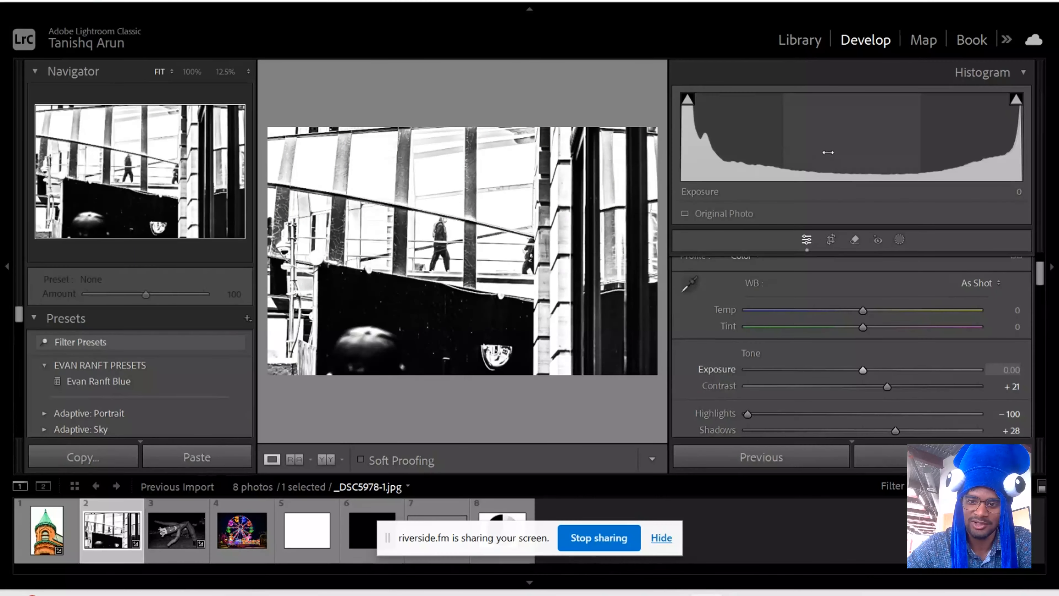
# - Check the street photo's highlight clipping, hide it, and display the shadow clipping to inspect the darkest areas
pyautogui.click(1017, 101)
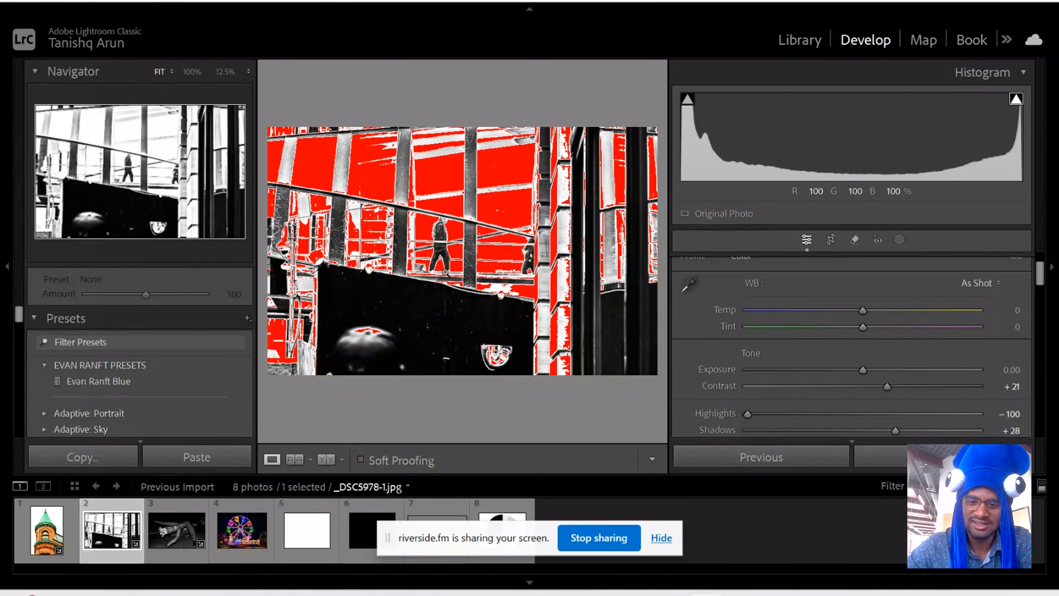
pyautogui.click(1016, 100)
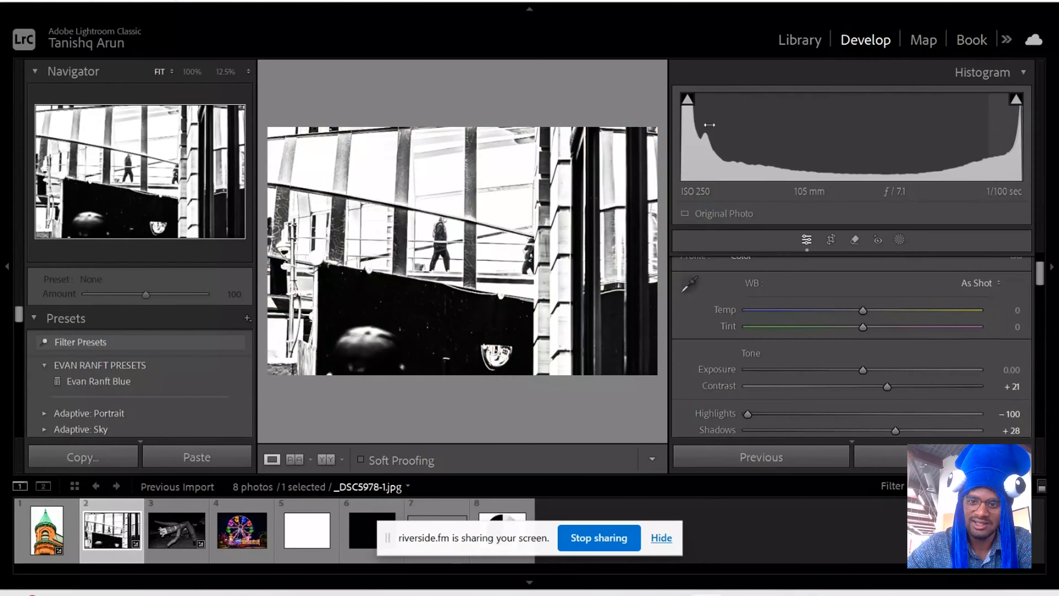
pyautogui.click(687, 100)
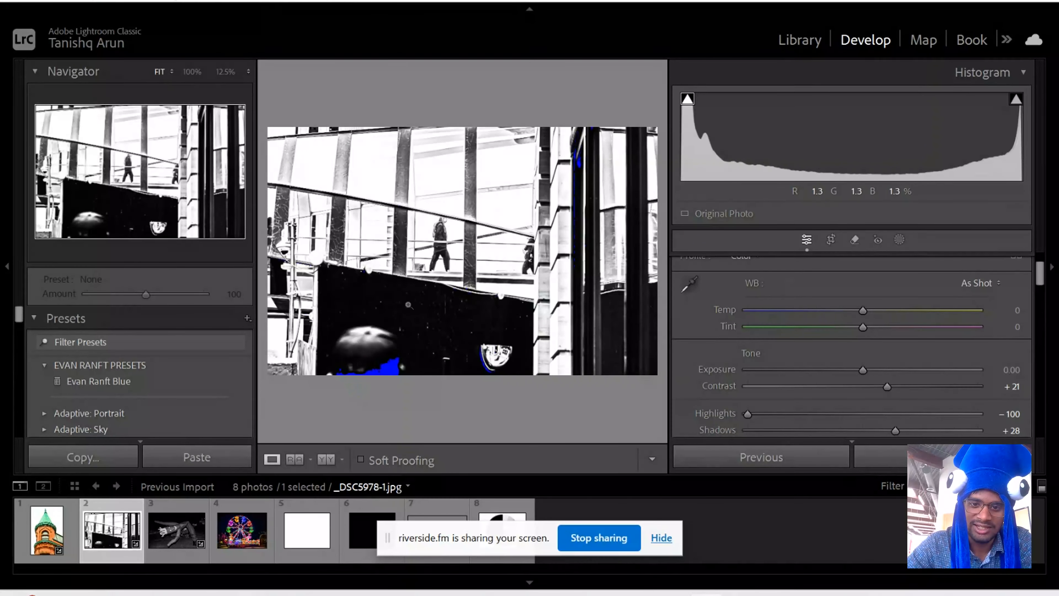
pyautogui.click(594, 161)
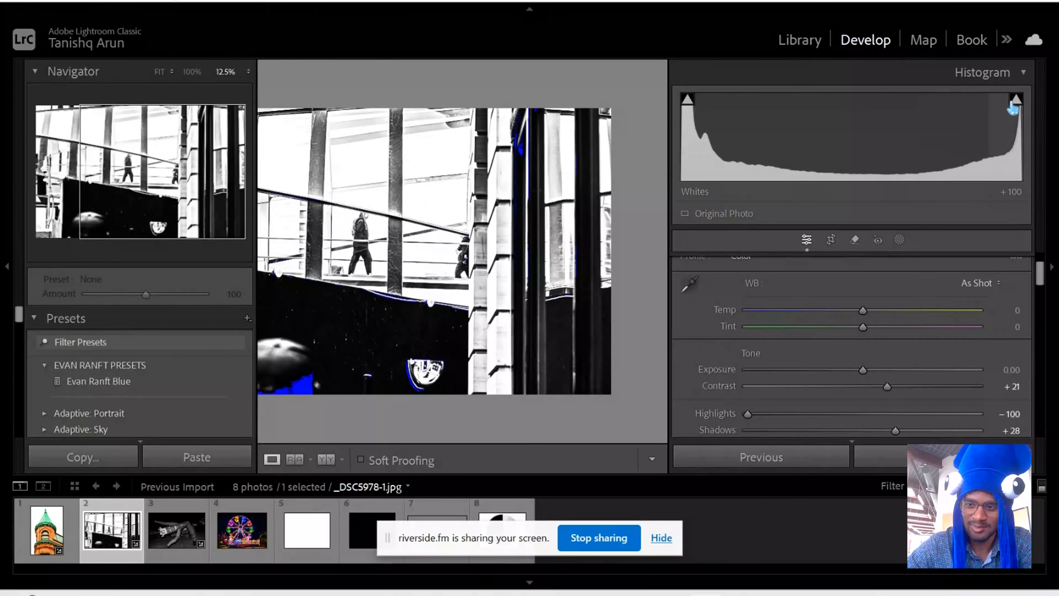
# - Show the highlight clipping over the street photo, examine the blown-out windows, and turn the overlay off again
pyautogui.click(1017, 99)
pyautogui.click(422, 230)
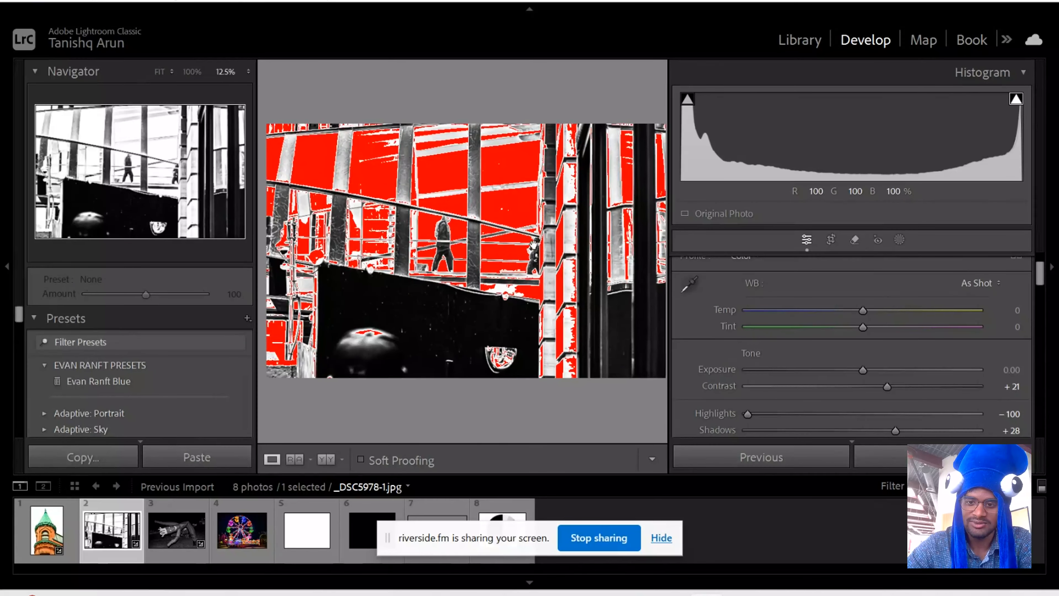
pyautogui.click(503, 225)
pyautogui.press('z')
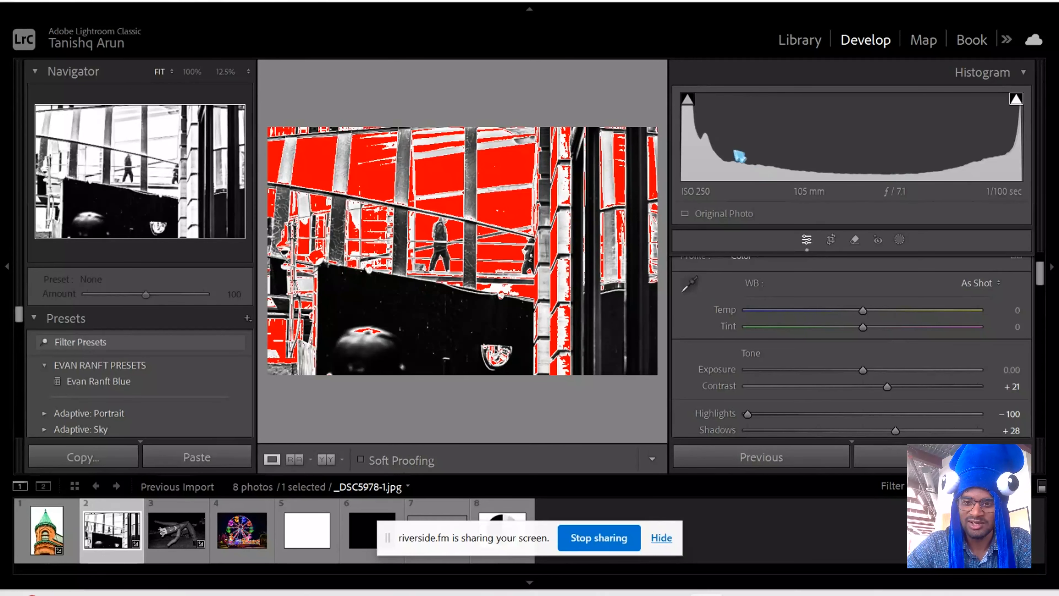
pyautogui.click(1015, 101)
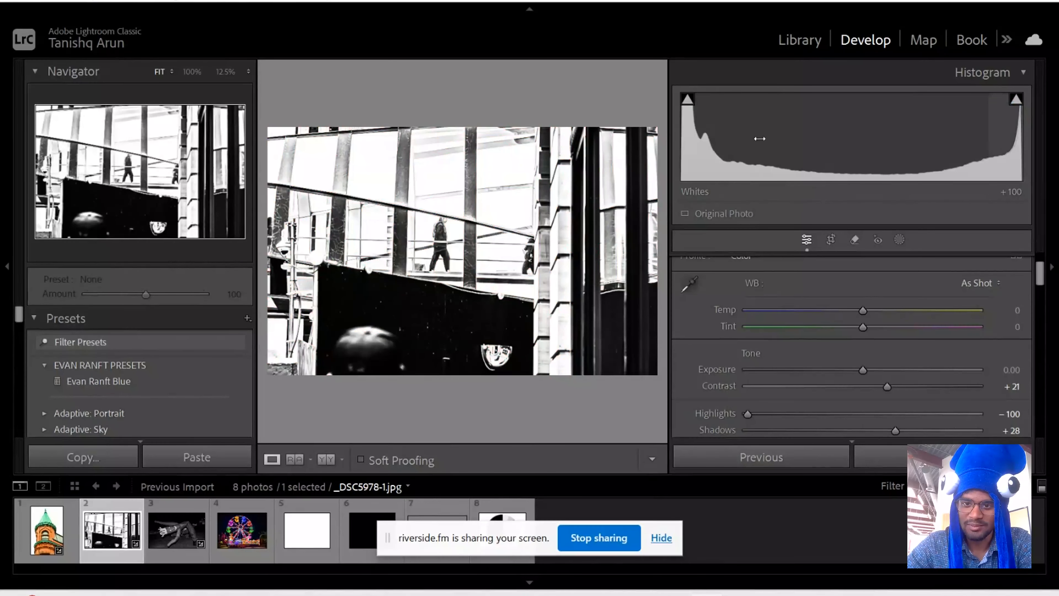
# - Turn on the shadow clipping overlay and lower the street photo's Exposure to -5.00
pyautogui.click(687, 99)
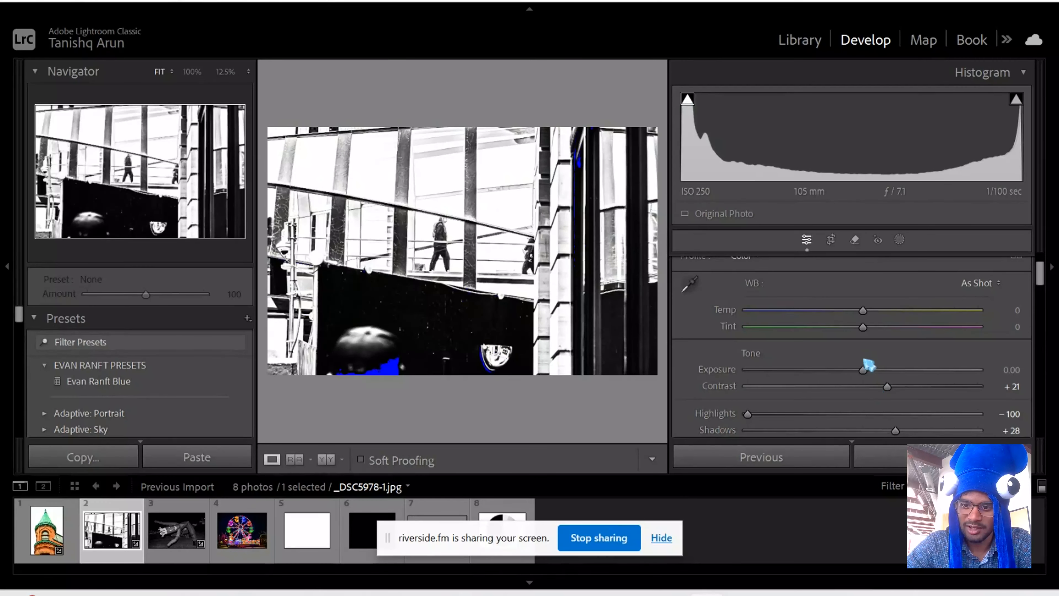
pyautogui.moveTo(863, 374); pyautogui.dragTo(760, 371)
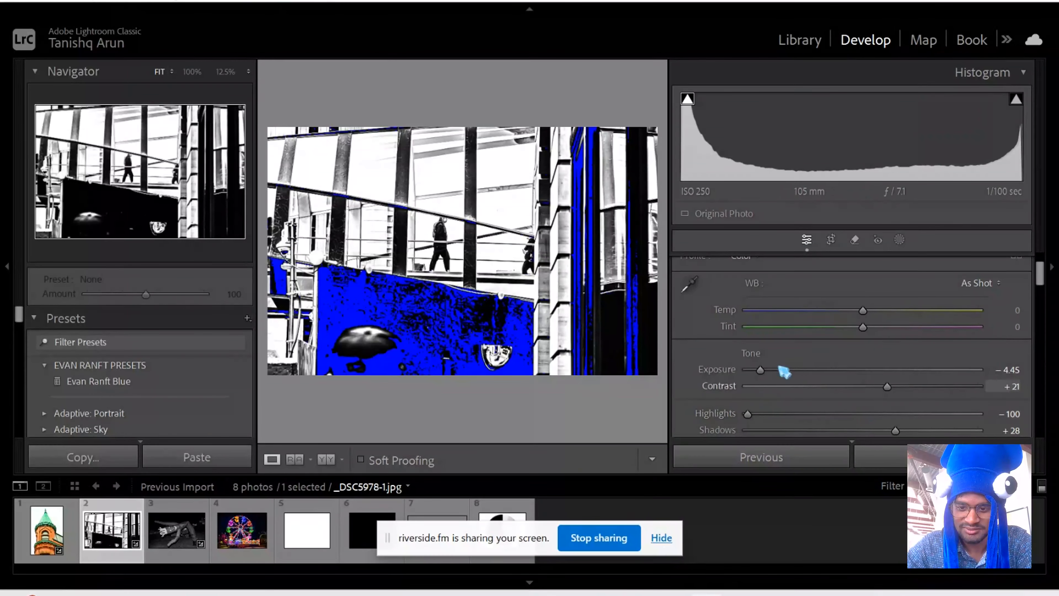
pyautogui.moveTo(762, 370); pyautogui.dragTo(734, 371)
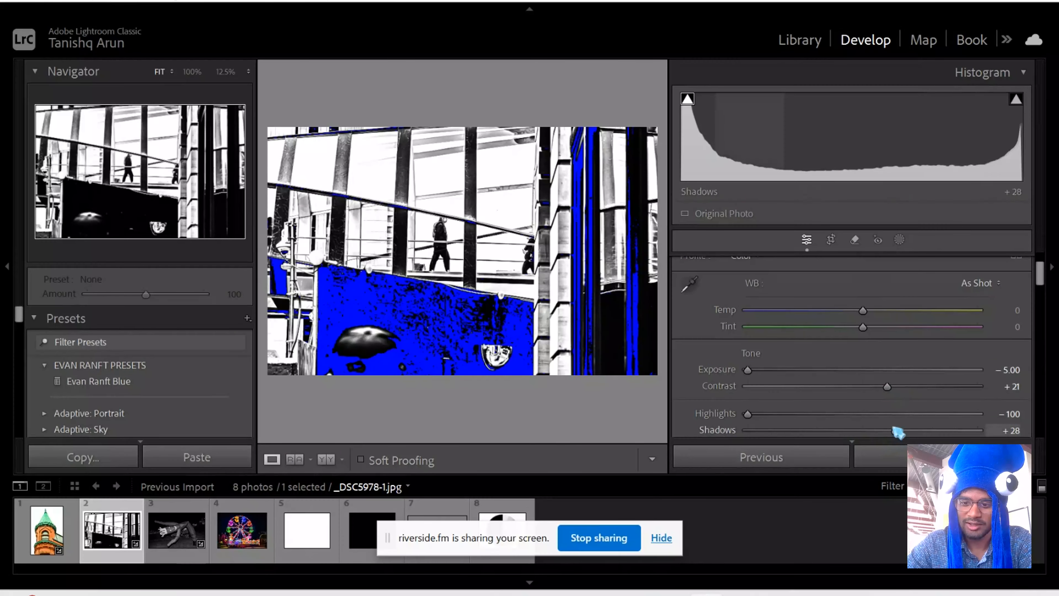
# - Set Shadows to -100 and Contrast to +100, and display the highlight clipping overlay as well
pyautogui.moveTo(896, 429); pyautogui.dragTo(740, 436)
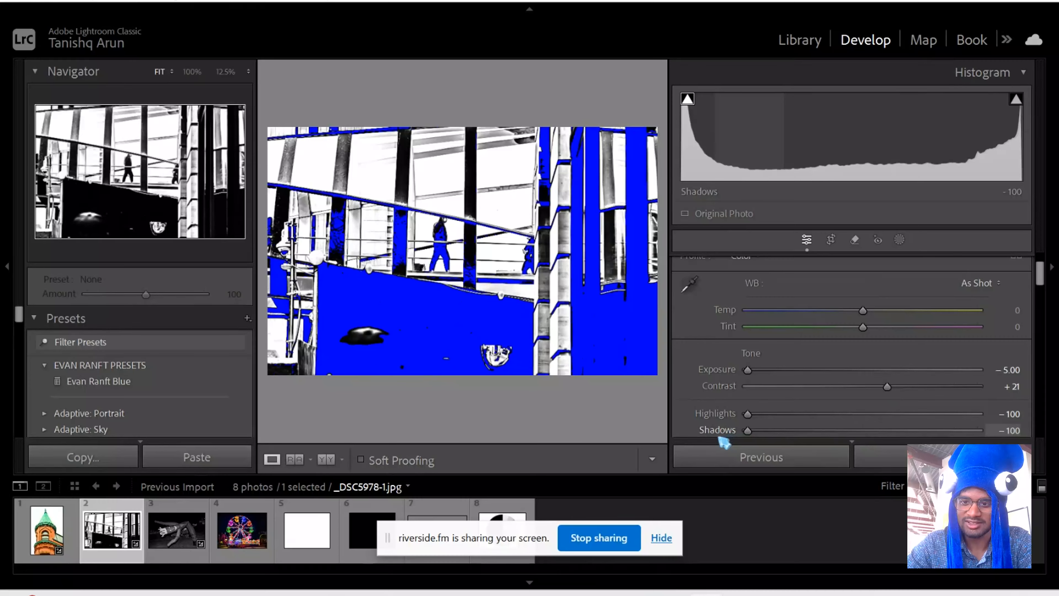
pyautogui.moveTo(886, 386); pyautogui.dragTo(1005, 392)
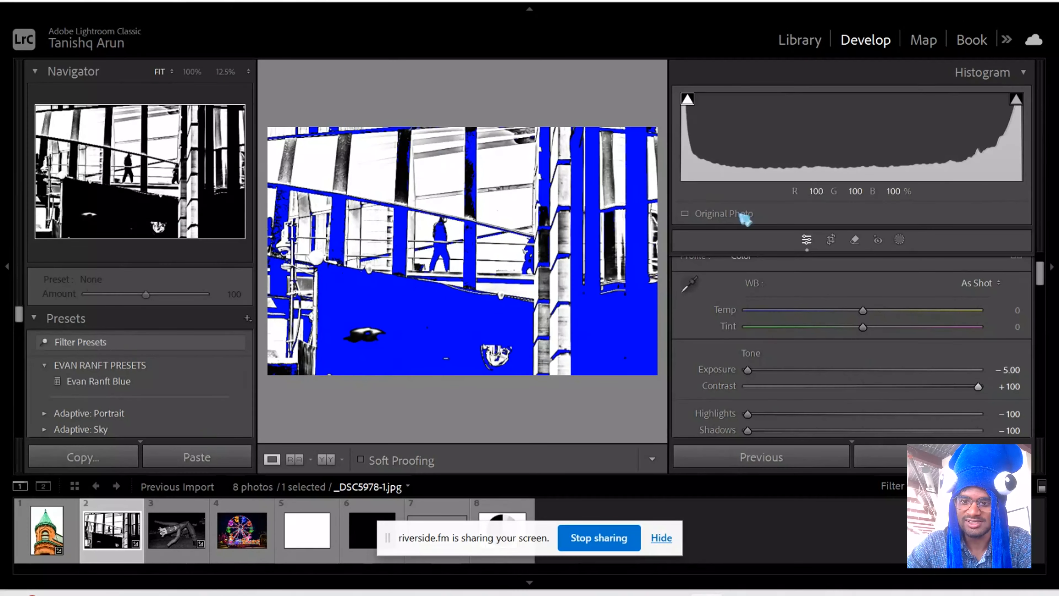
pyautogui.click(1014, 99)
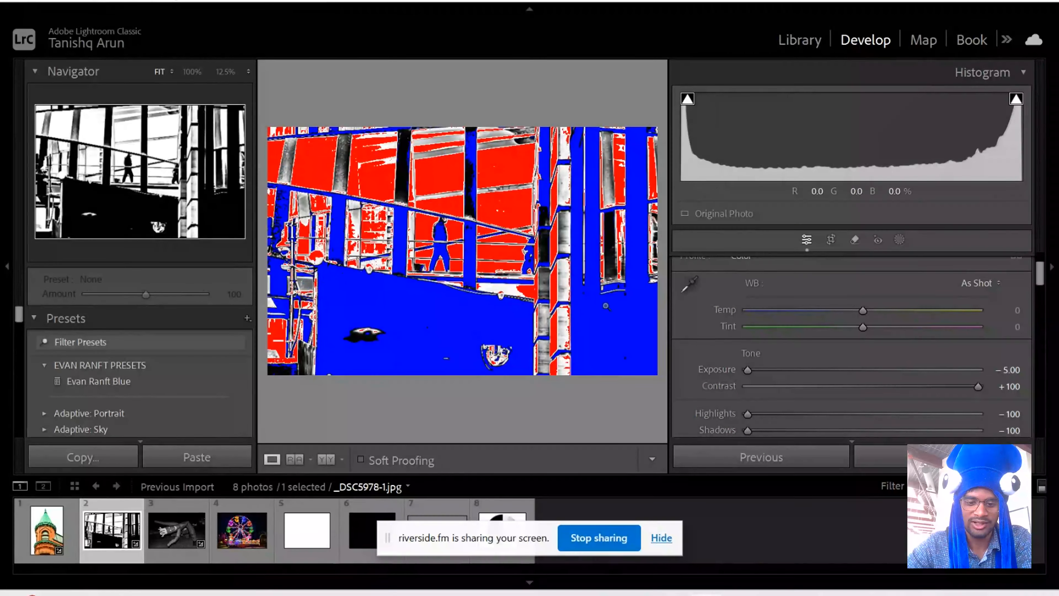
pyautogui.click(662, 539)
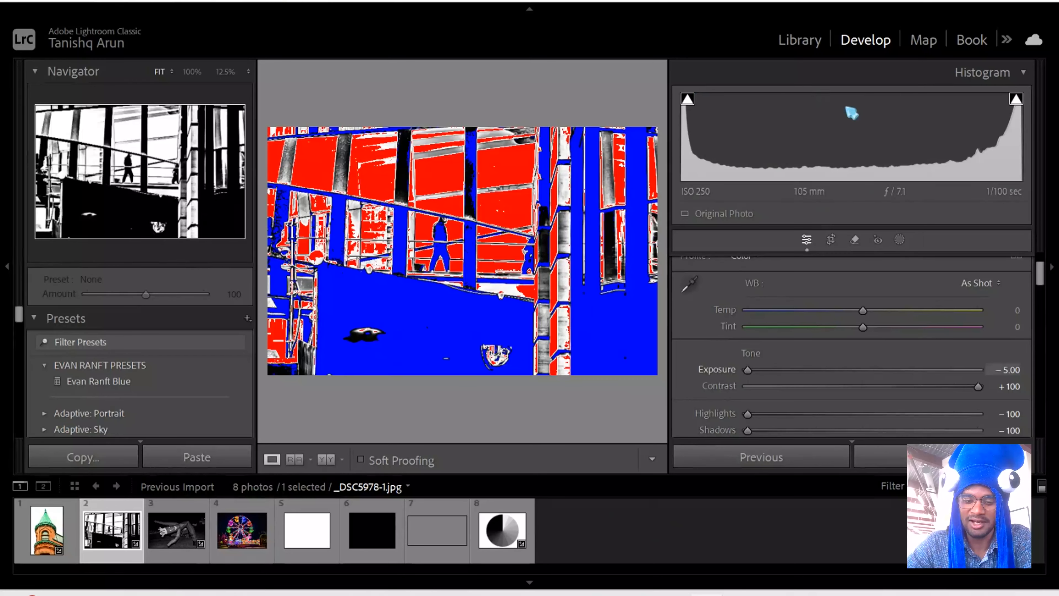
# - View the histograms of the solid white, solid black and solid grey images one after another
pyautogui.click(313, 535)
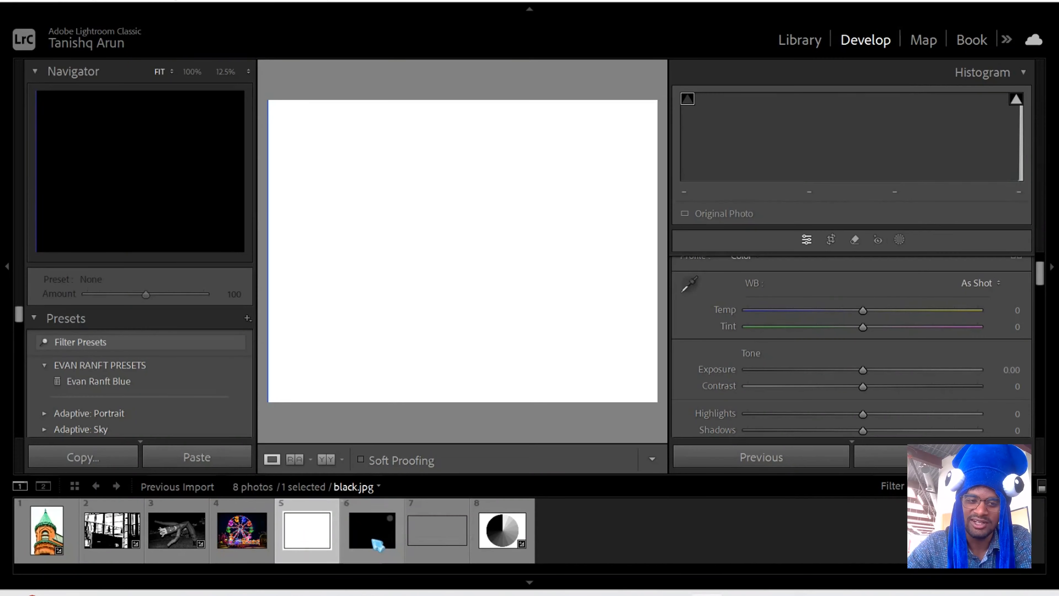
pyautogui.click(381, 543)
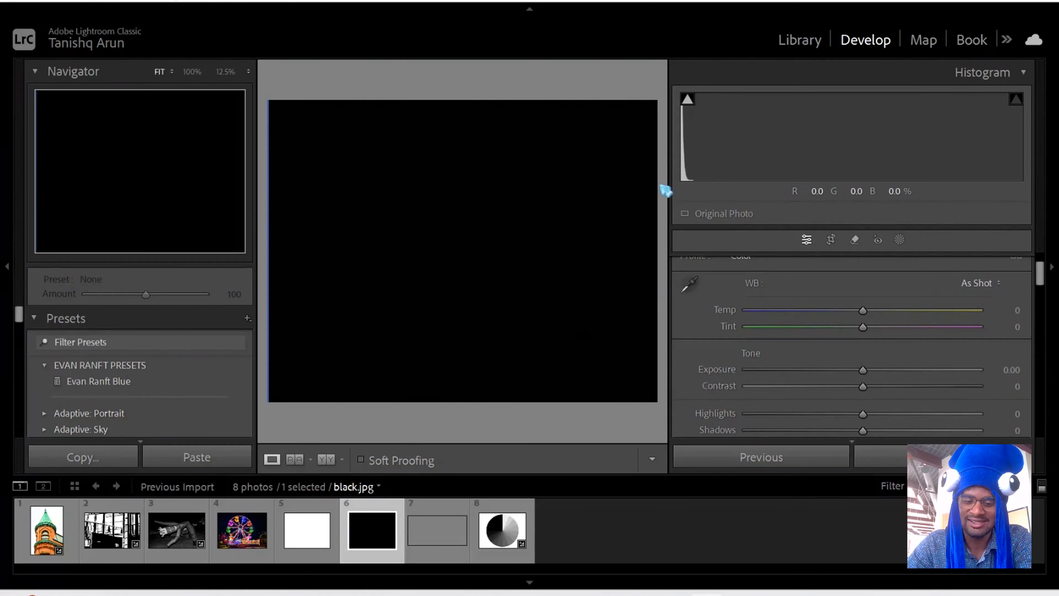
pyautogui.click(438, 532)
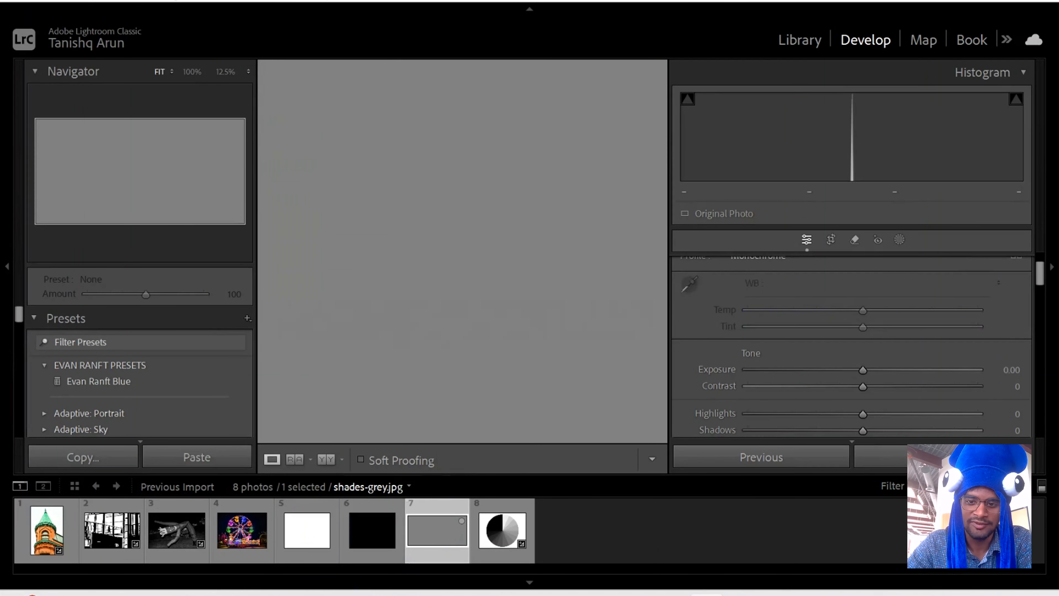
pyautogui.moveTo(842, 99)
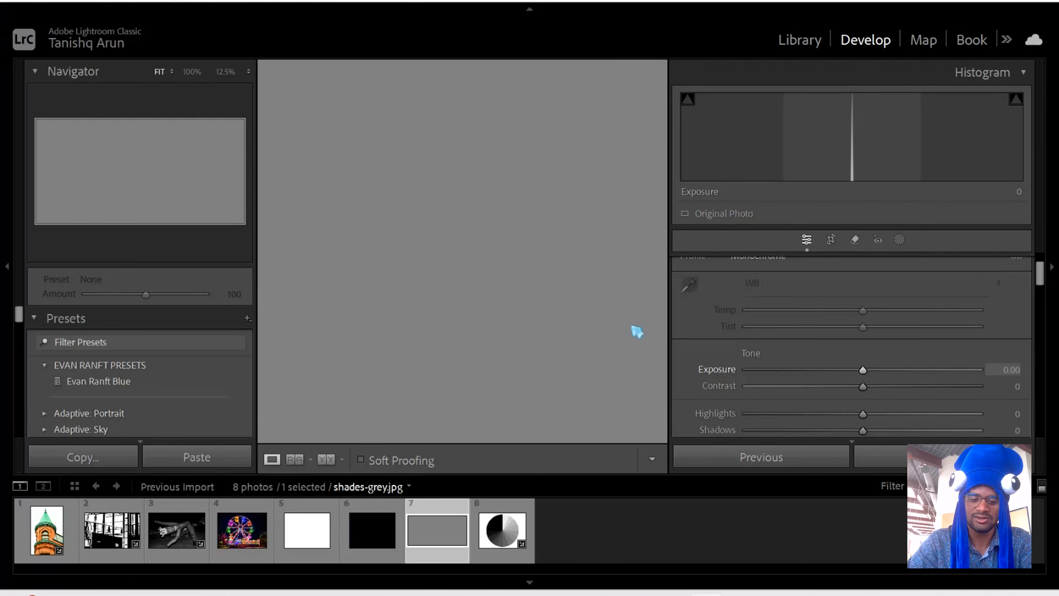
# - Revisit the white, black and grey images and compare their histograms with that of the grey-shades wheel
pyautogui.click(320, 549)
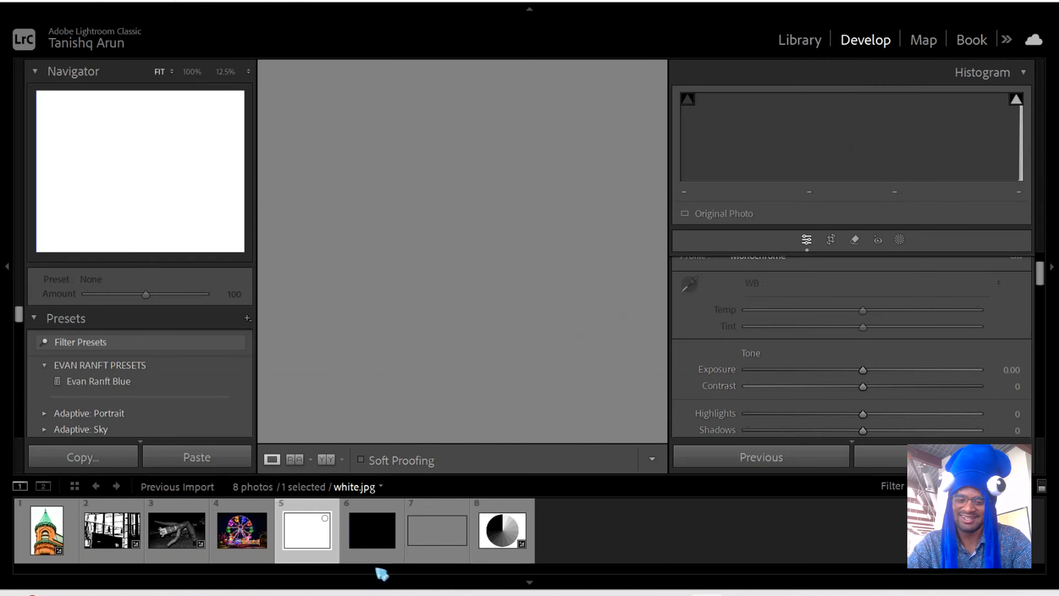
pyautogui.click(373, 545)
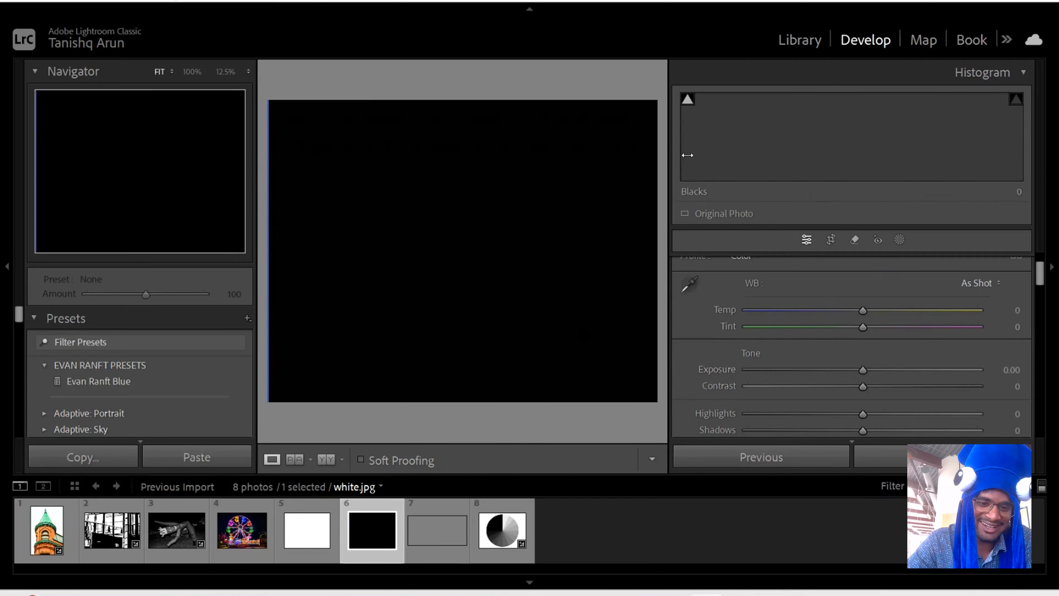
pyautogui.click(438, 542)
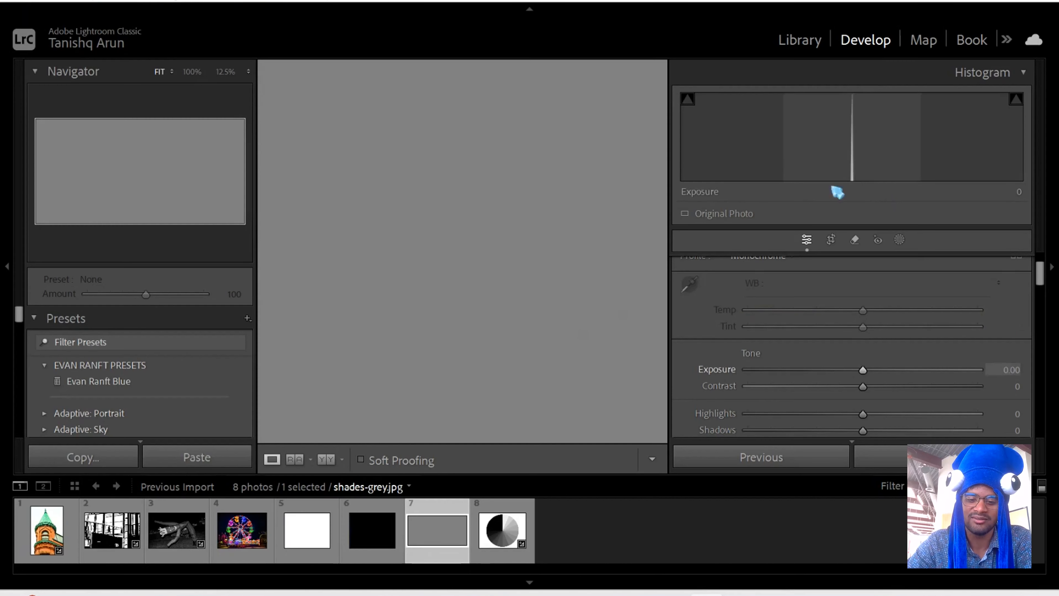
pyautogui.click(504, 531)
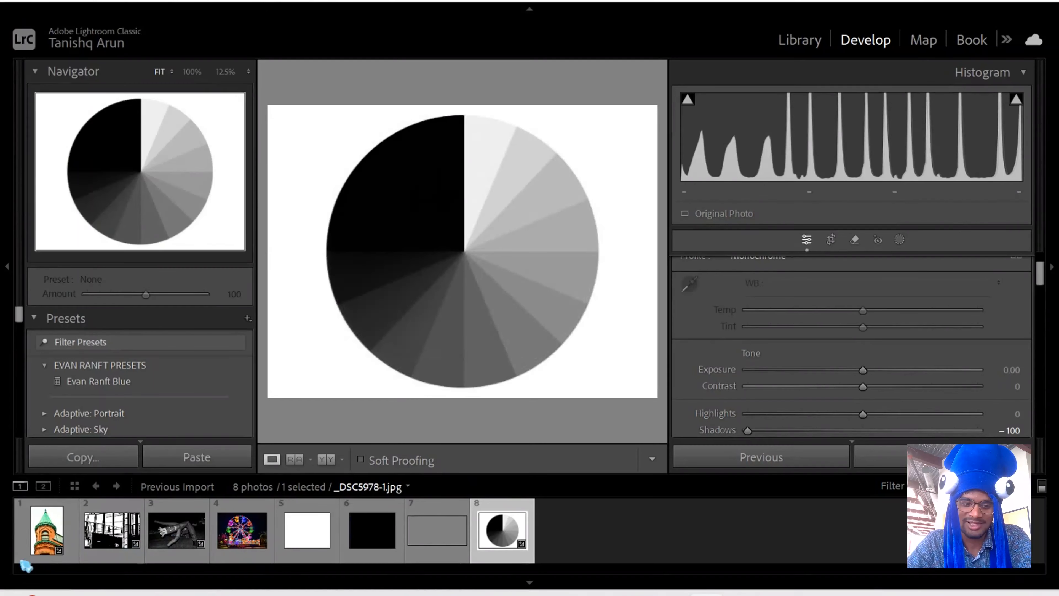
# - Open the green-roofed brick tower photo and check its highlight clipping by showing and hiding the overlay
pyautogui.click(46, 550)
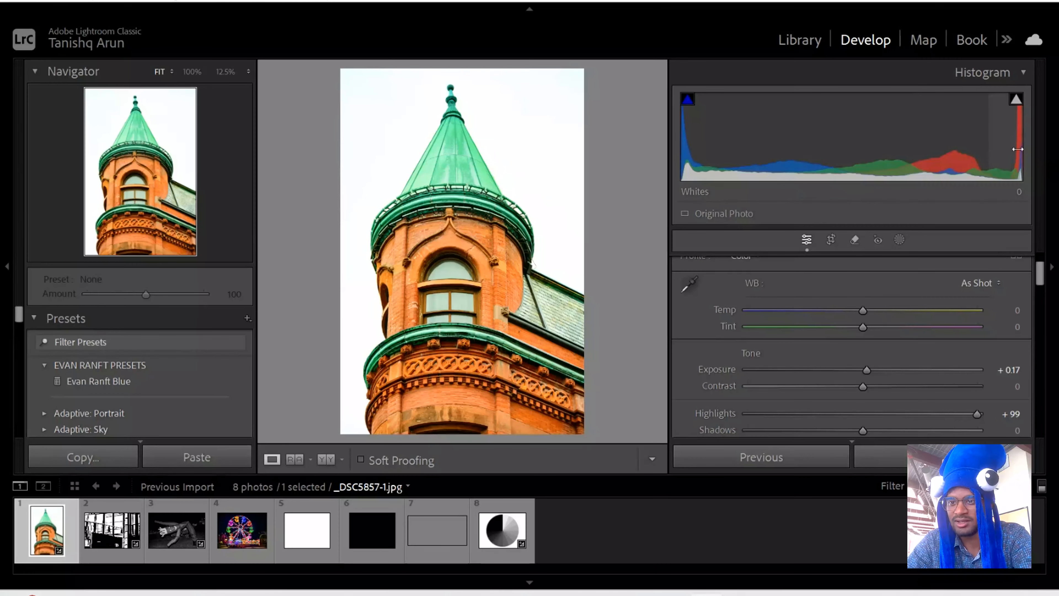
pyautogui.moveTo(1018, 99)
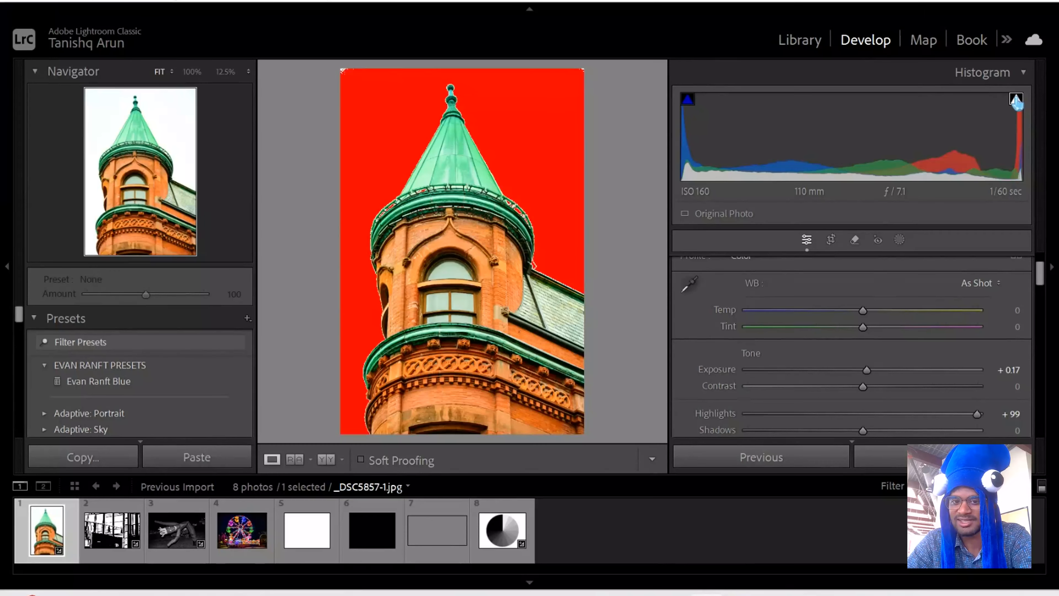
pyautogui.click(1018, 101)
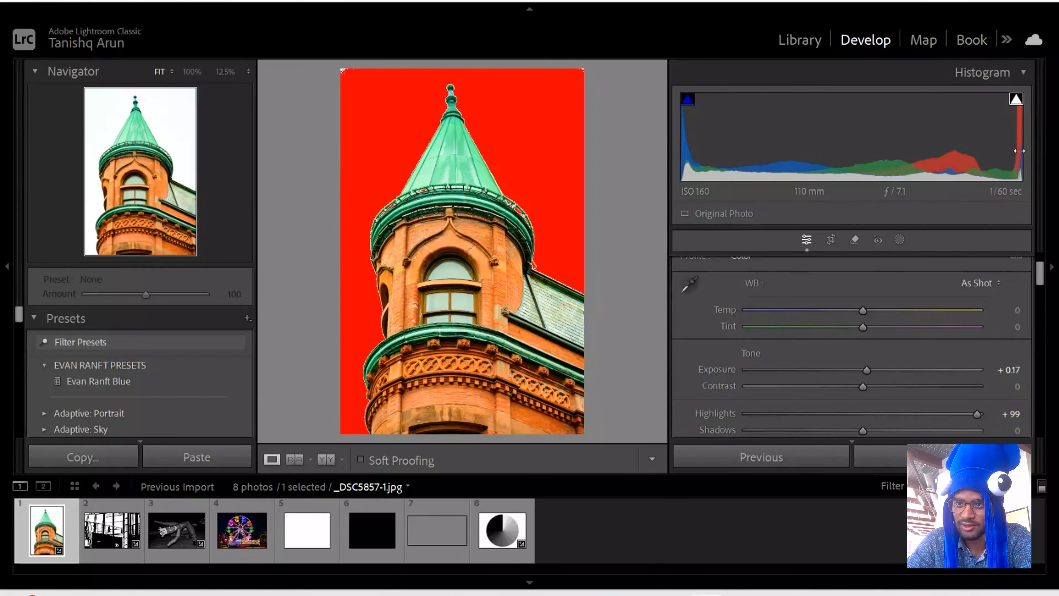
pyautogui.click(1016, 104)
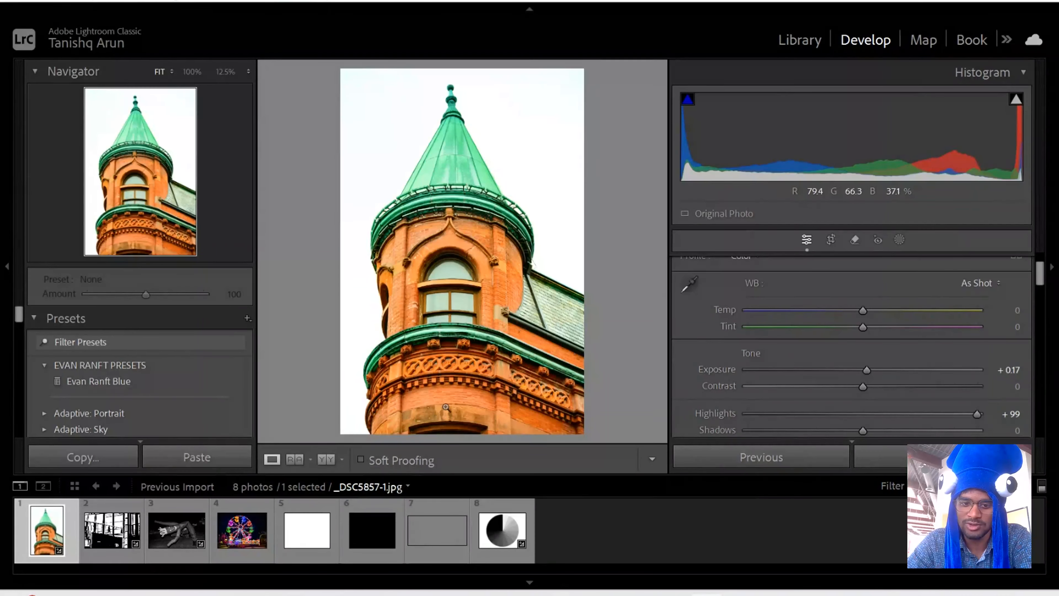
# - Examine the tower's brickwork, roof edge and window arch up close at up to 33.3% zoom
pyautogui.click(443, 367)
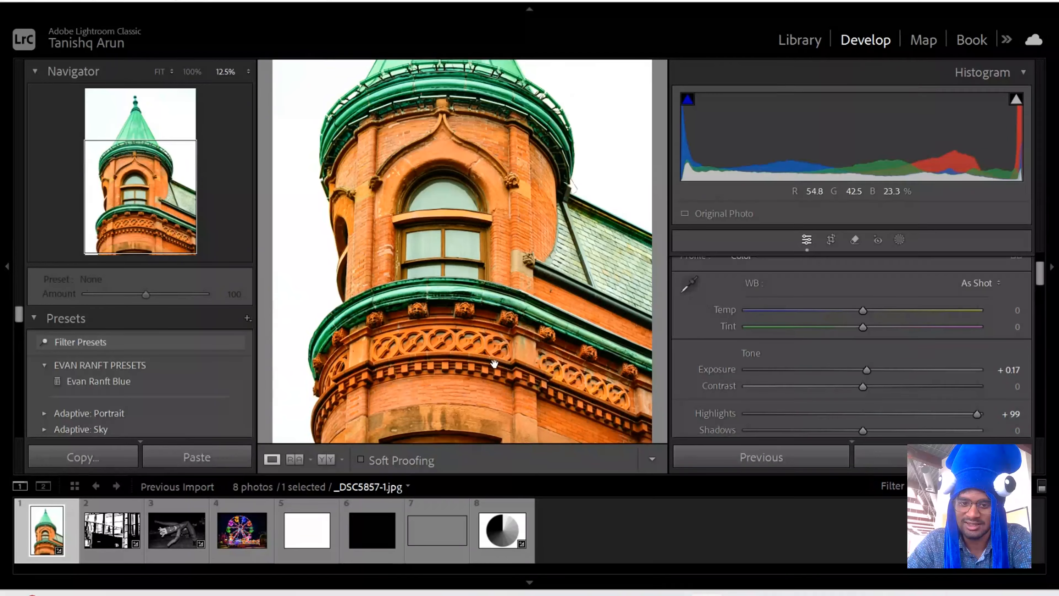
pyautogui.click(476, 358)
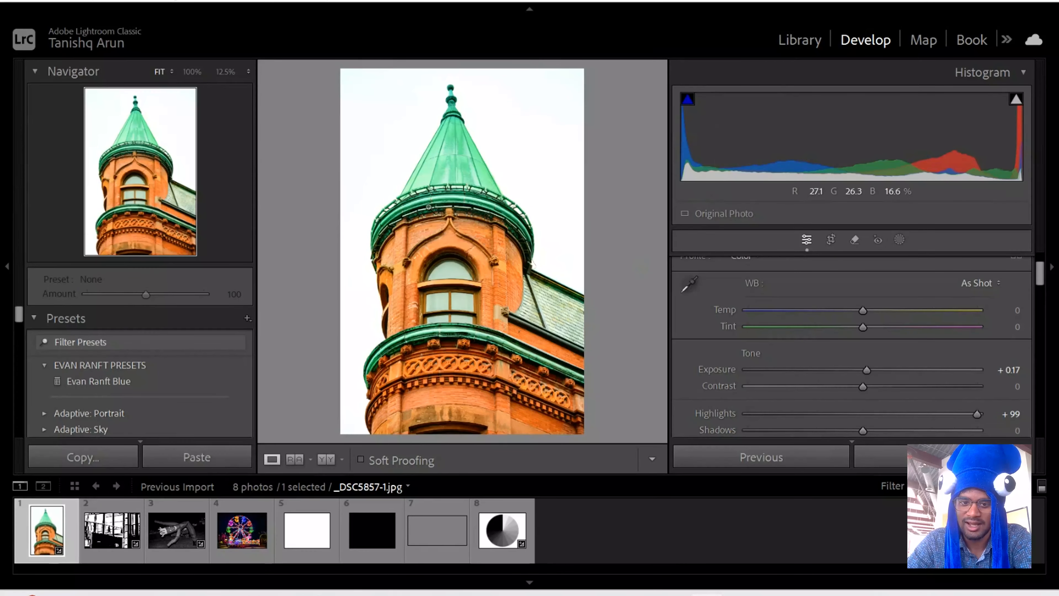
pyautogui.hotkey('ctrl', '=')
pyautogui.hotkey('ctrl', '=')
pyautogui.moveTo(534, 350); pyautogui.dragTo(413, 70)
pyautogui.hotkey('ctrl', '=')
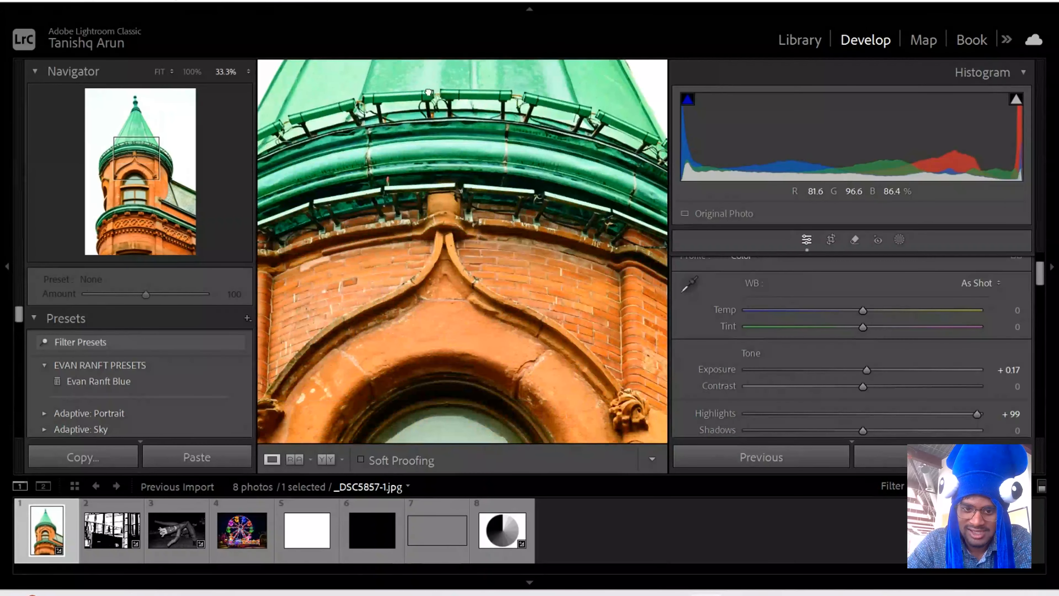
pyautogui.moveTo(541, 207); pyautogui.dragTo(441, 207)
pyautogui.moveTo(501, 237); pyautogui.dragTo(315, 158)
pyautogui.moveTo(442, 315); pyautogui.dragTo(496, 263)
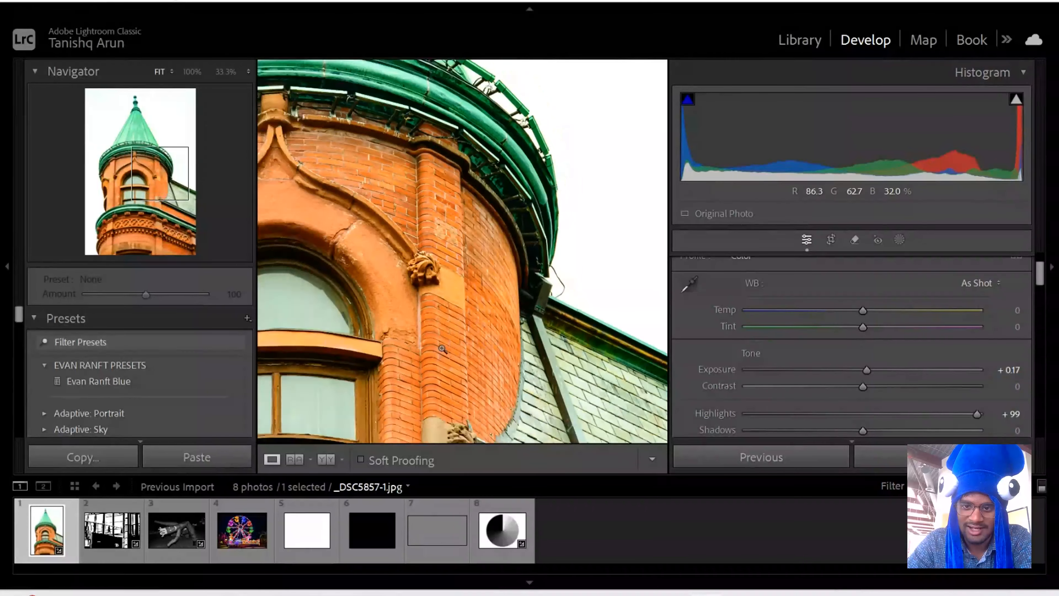
# - Lower the tower photo's exposure to -2.63 and further to -3.95, inspecting the shadow clipping around the cornice up close at 33.3% zoom
pyautogui.click(446, 354)
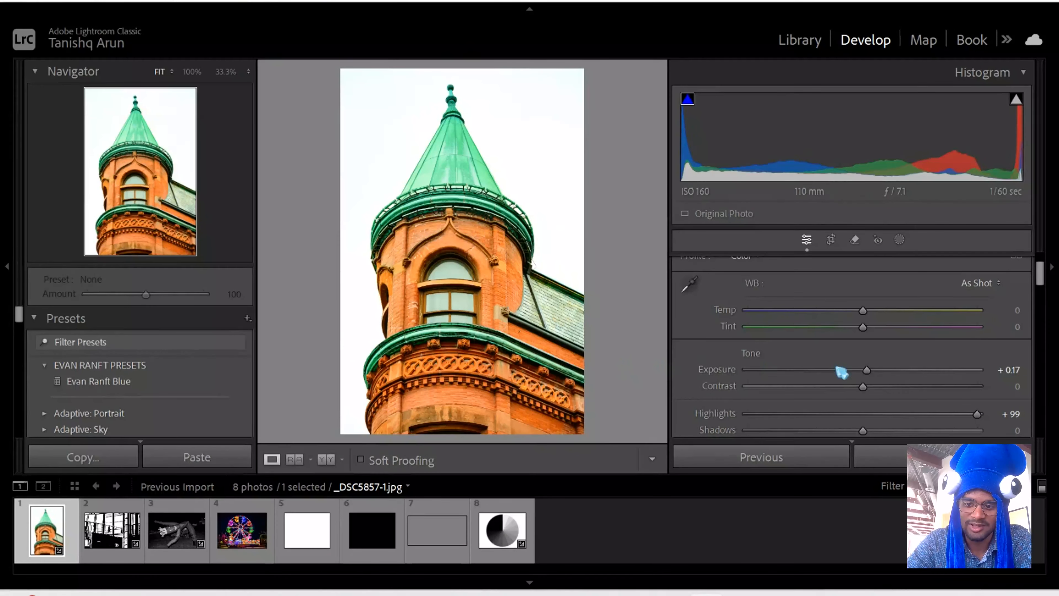
pyautogui.moveTo(873, 373); pyautogui.dragTo(802, 371)
pyautogui.click(527, 377)
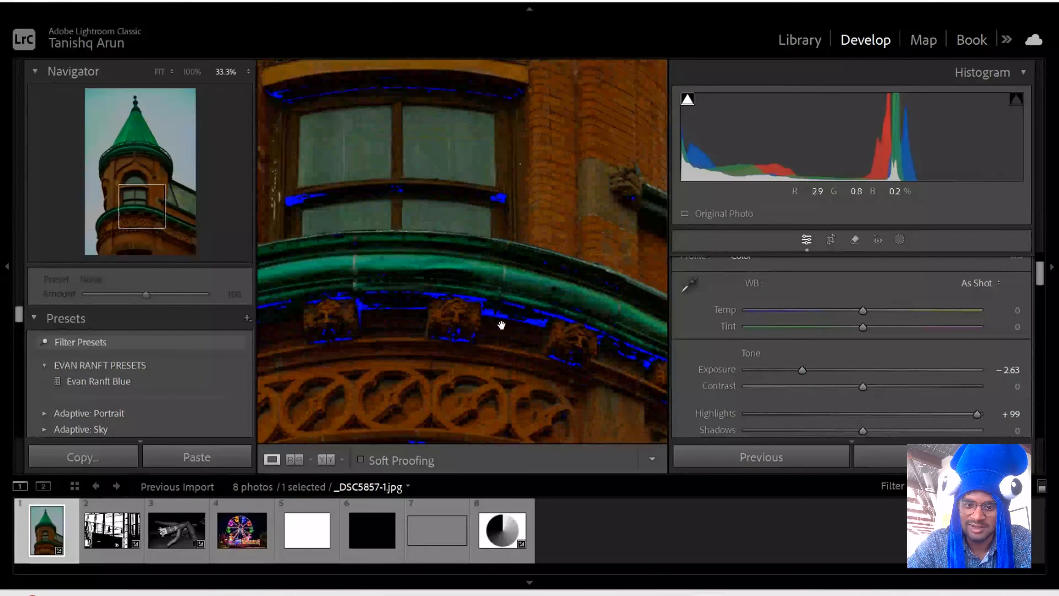
pyautogui.moveTo(804, 374); pyautogui.dragTo(771, 370)
pyautogui.click(547, 340)
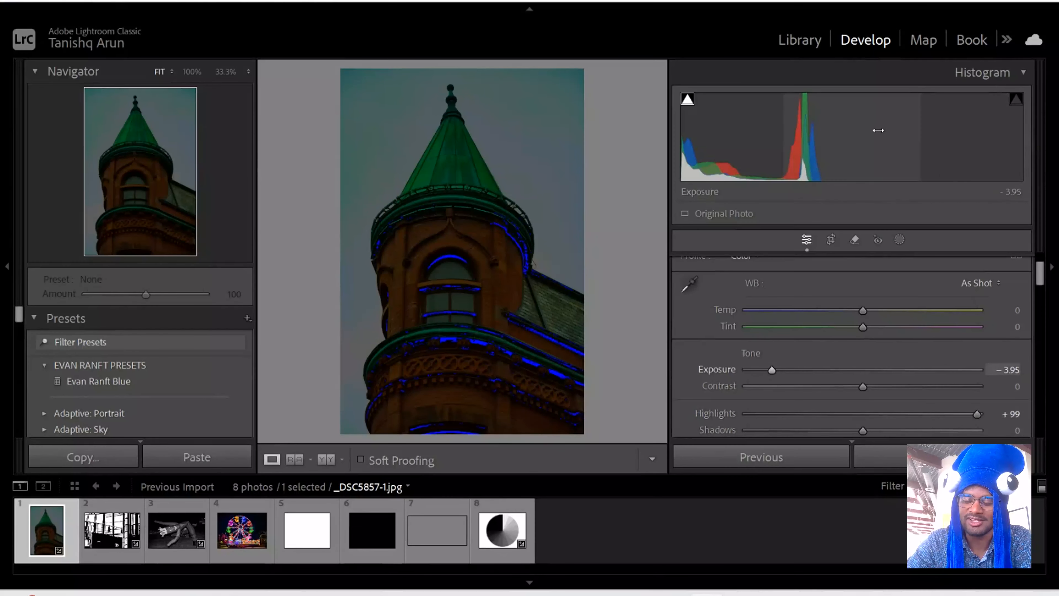
# - Raise the tower photo's exposure to -0.26, push it to +3.30 to compare the histogram, and bring it back to +0.02
pyautogui.click(857, 371)
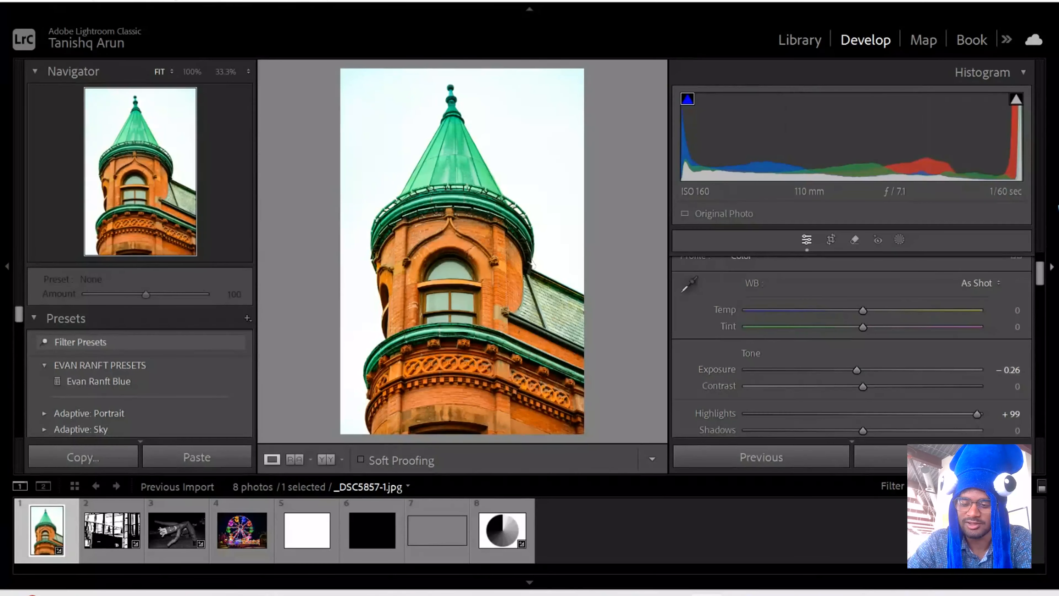
pyautogui.moveTo(859, 370); pyautogui.dragTo(941, 375)
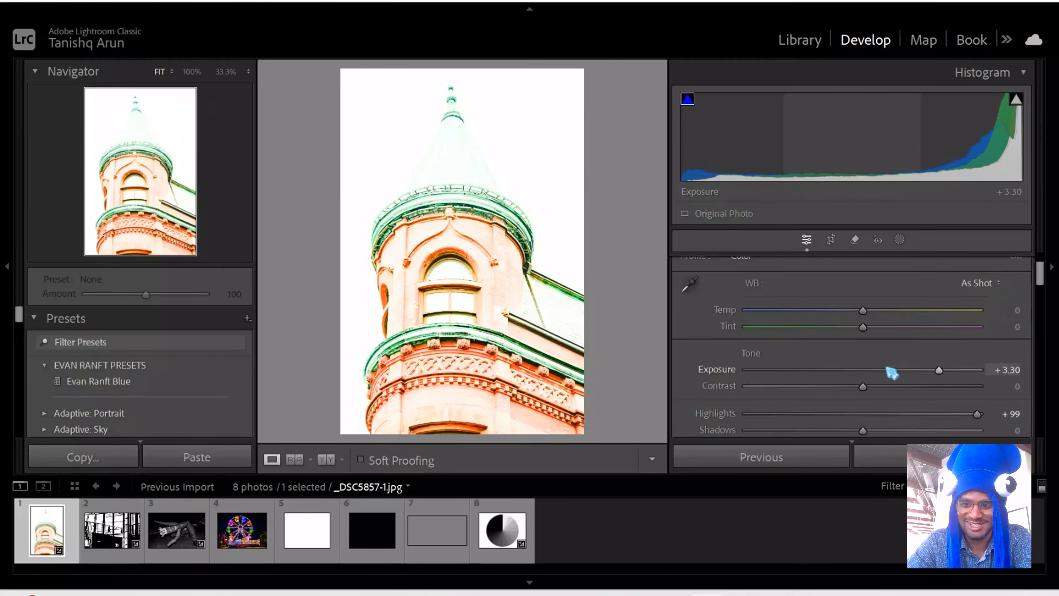
pyautogui.click(866, 372)
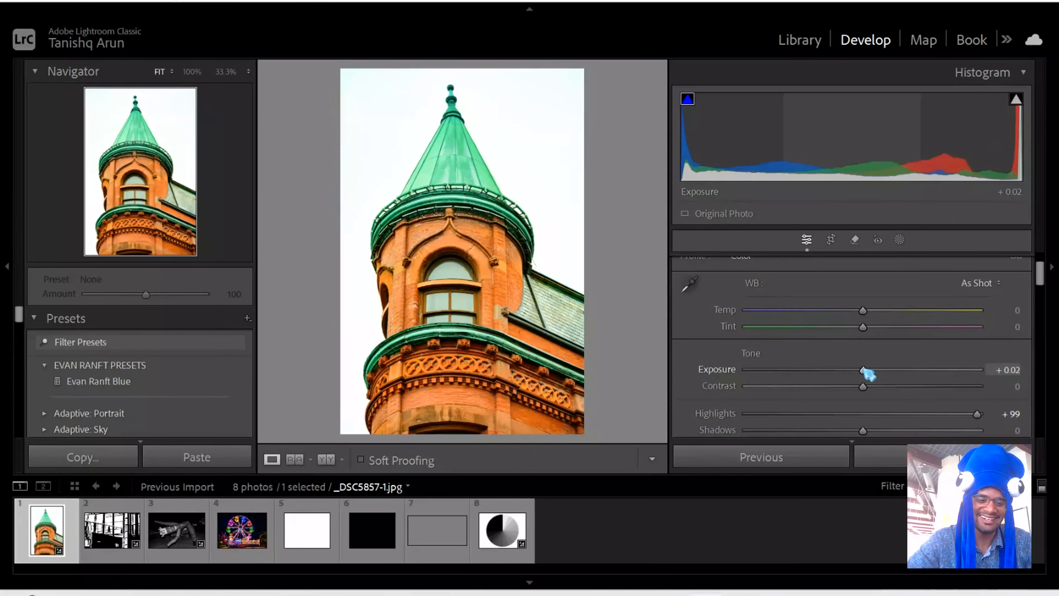
# - Open the black-and-white inflatable tube man photo and hide its shadow clipping overlay
pyautogui.click(171, 542)
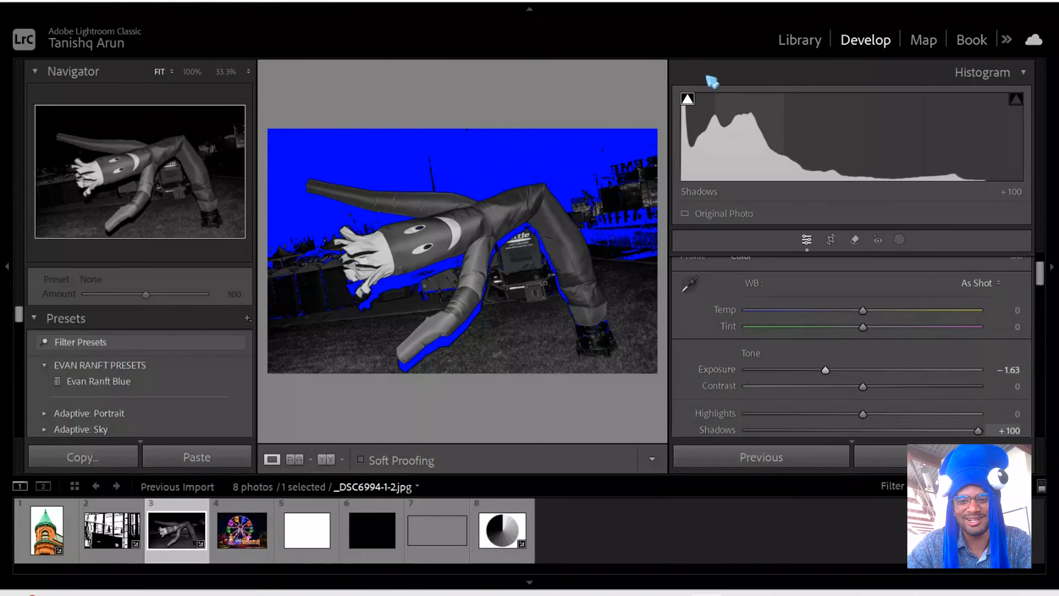
pyautogui.click(687, 99)
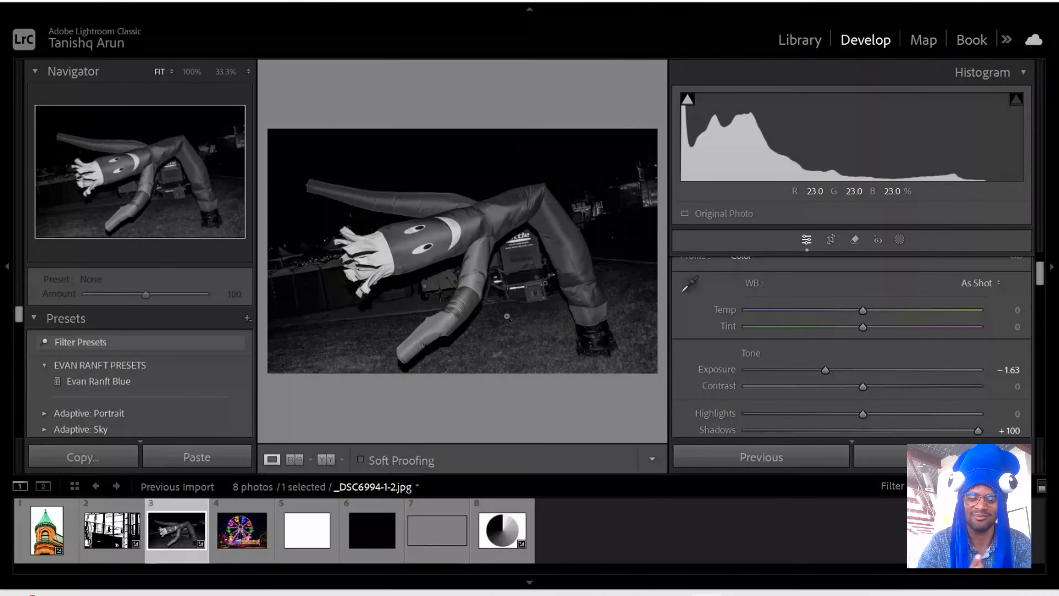